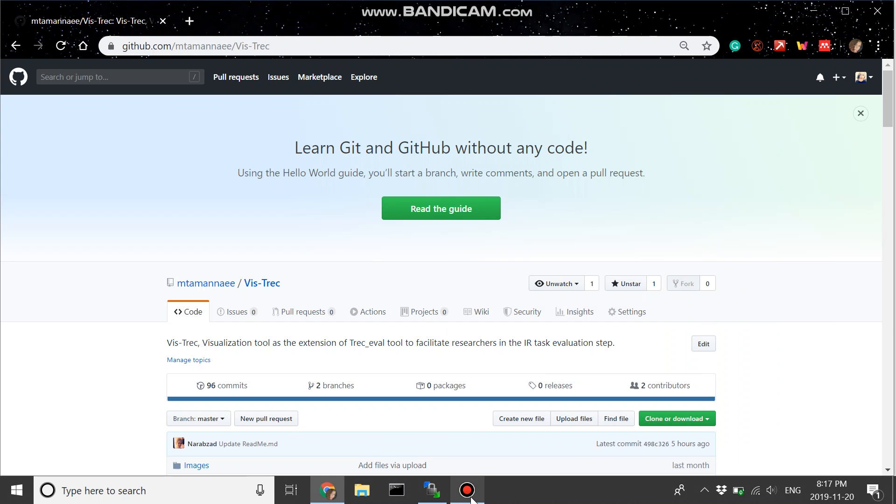
# Step: Open the Vis-Trec folder of the GitHub repository and examine the application files it contains
pyautogui.click(277, 50)
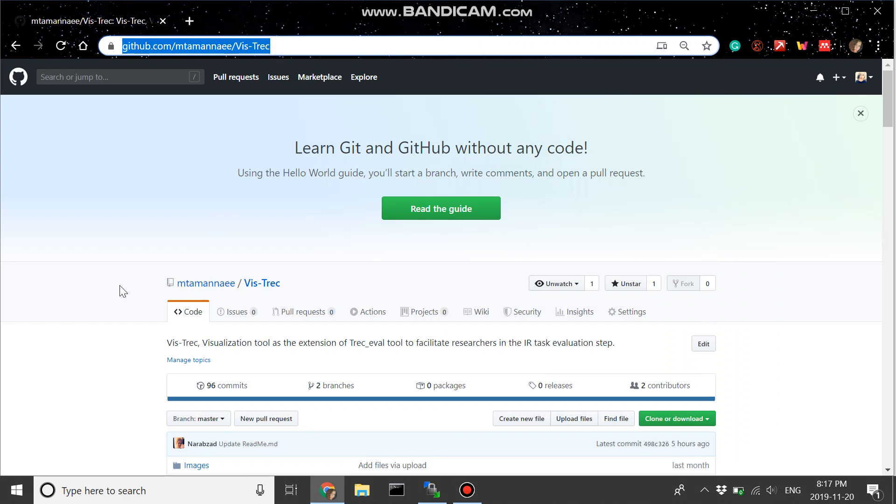
pyautogui.scroll(-4, 156, 383)
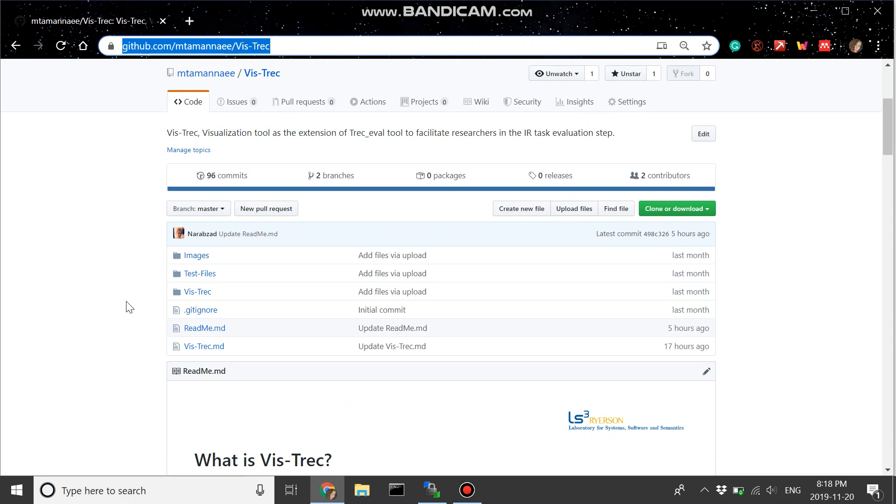
pyautogui.click(197, 292)
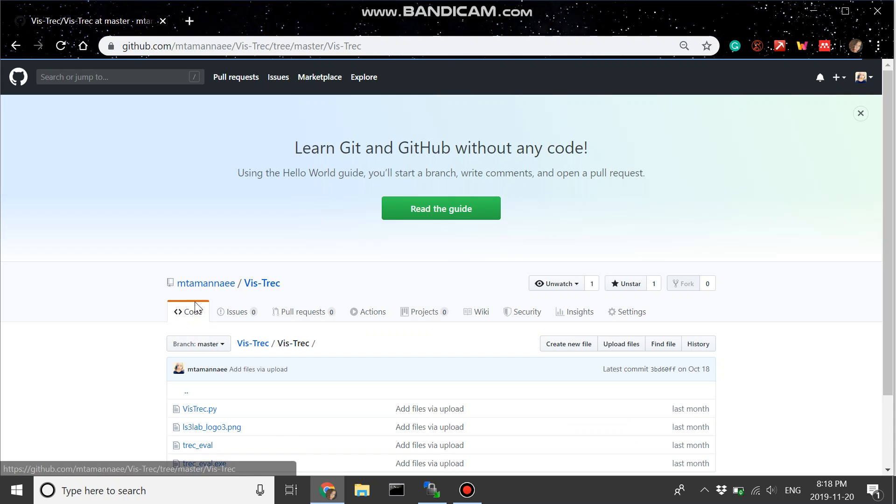
pyautogui.scroll(-1, 284, 423)
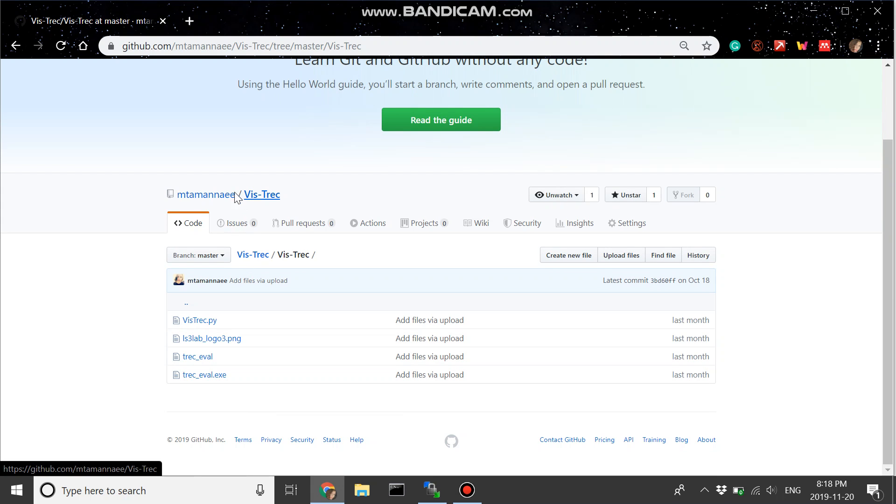
# Step: Return to the Vis-Trec repository's main page and read the ReadMe's setup check-list
pyautogui.click(214, 195)
pyautogui.click(256, 196)
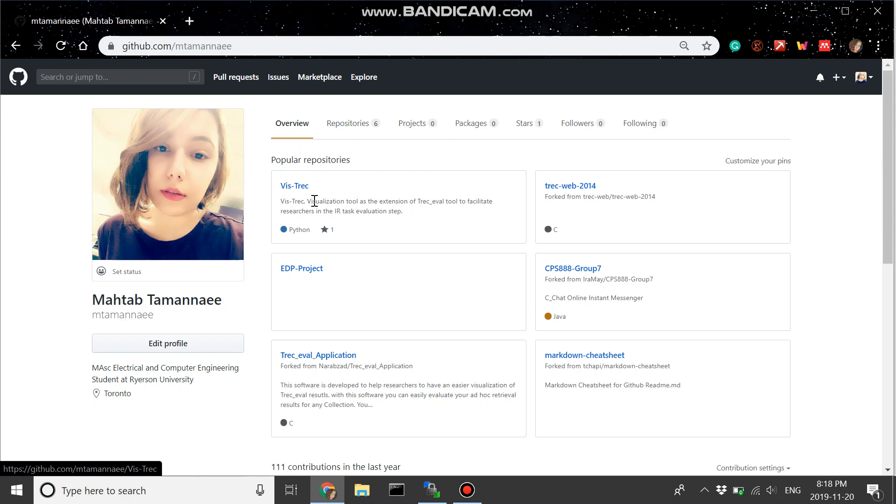
pyautogui.click(295, 186)
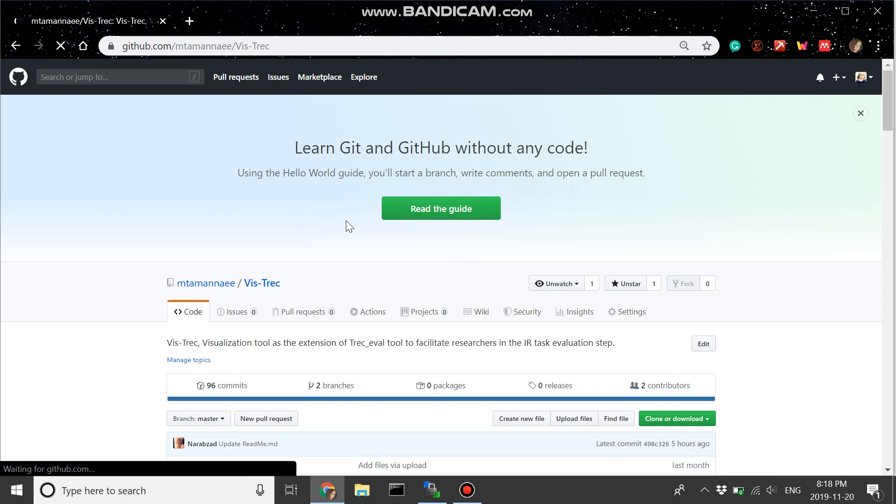
pyautogui.scroll(-15, 345, 220)
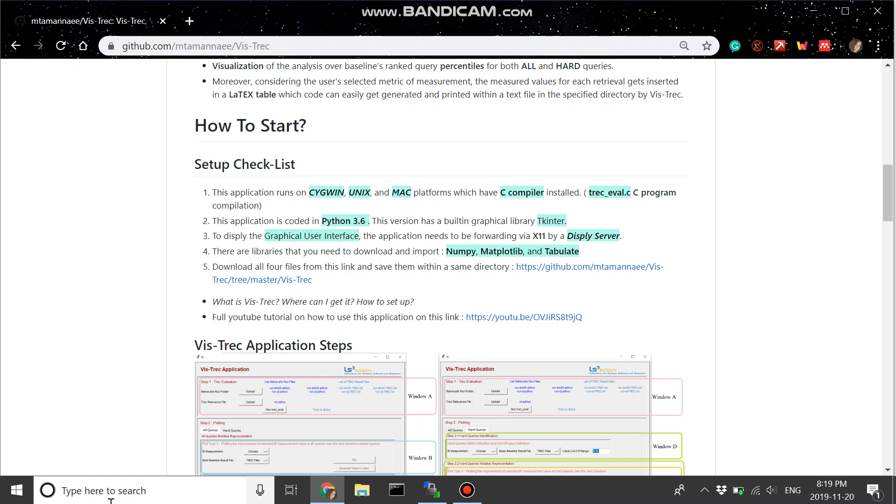
# Step: Switch to WinSCP, open a PuTTY terminal for the current session and log in with the account password
pyautogui.click(811, 9)
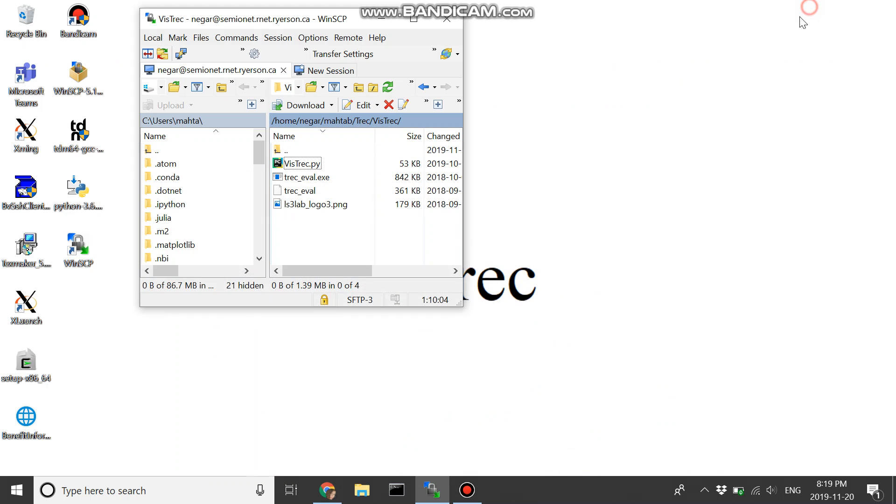
pyautogui.click(181, 54)
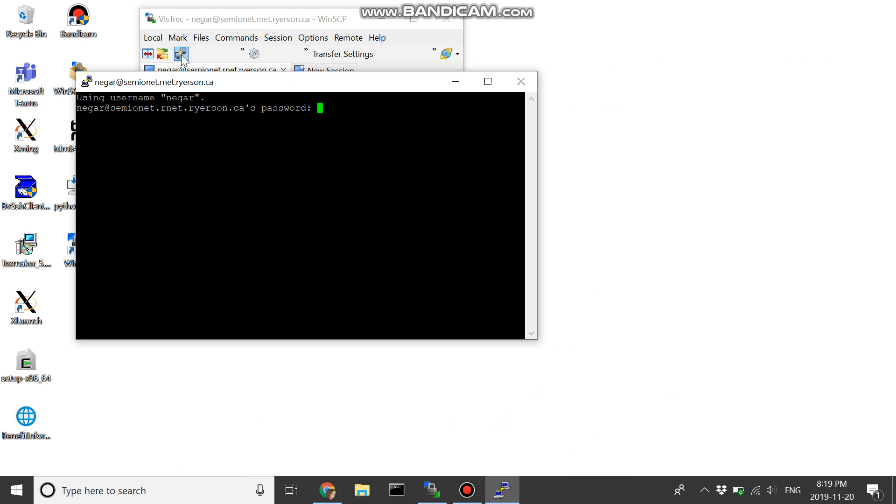
pyautogui.press('Return')
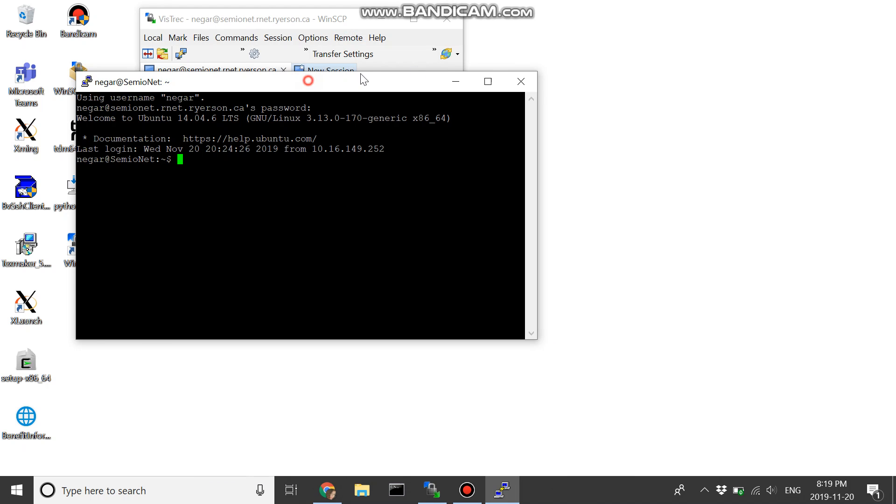
# Step: Arrange the terminal and the WinSCP window side by side on the desktop
pyautogui.moveTo(313, 77); pyautogui.dragTo(656, 21)
pyautogui.click(322, 16)
pyautogui.moveTo(273, 18); pyautogui.dragTo(166, 11)
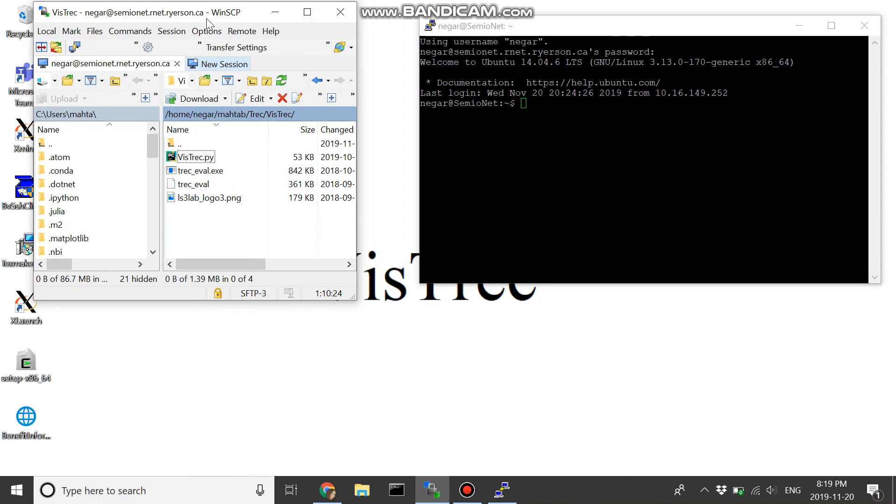
# Step: Copy the remote VisTrec folder's path from WinSCP and change the terminal's working directory to it with cd
pyautogui.rightClick(319, 114)
pyautogui.click(369, 149)
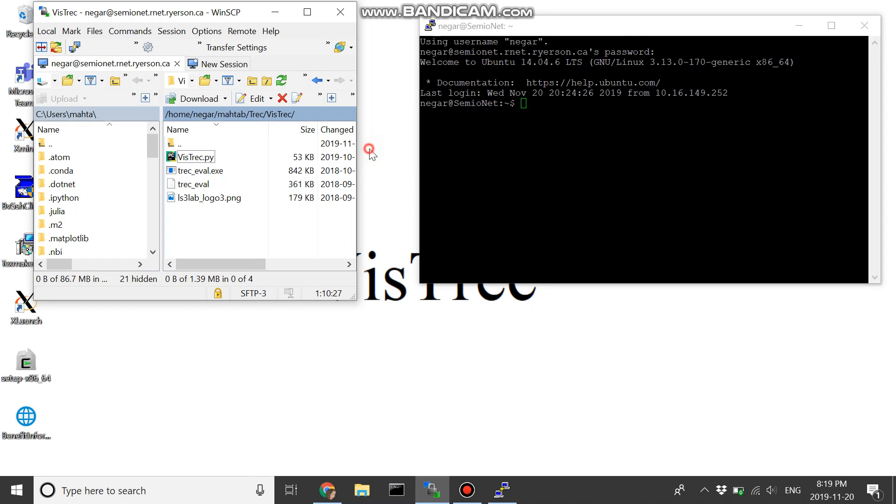
pyautogui.click(629, 112)
pyautogui.write('cd')
pyautogui.rightClick(629, 112)
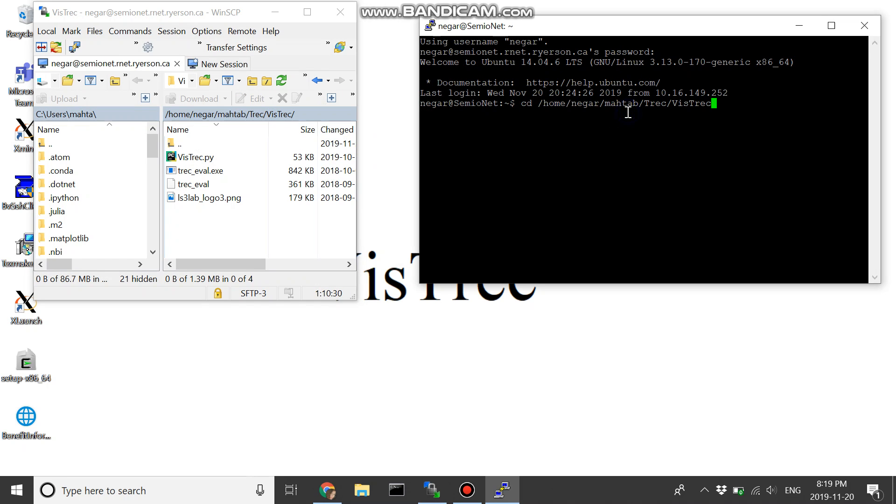
pyautogui.press('Return')
# Step: Launch the application with python3 VisTrec.py and move its window fully into view
pyautogui.press('Up')
pyautogui.press('Down')
pyautogui.write('clear')
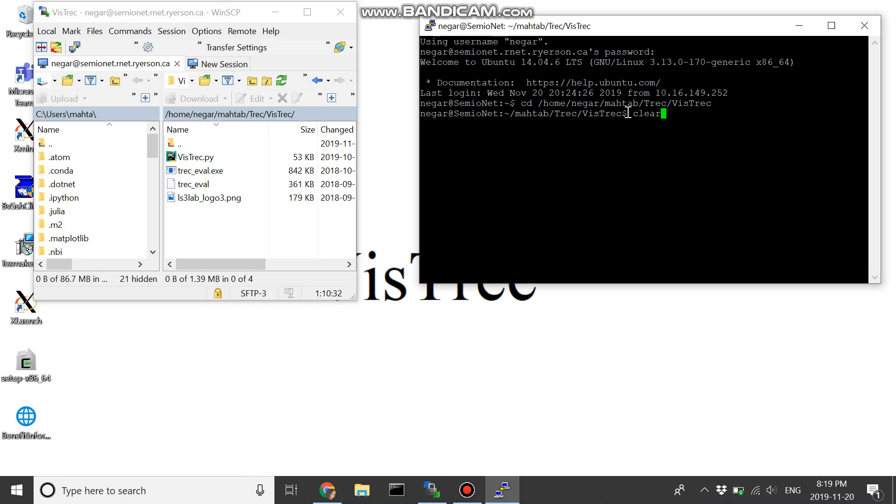
pyautogui.press('Up')
pyautogui.press('Up')
pyautogui.press('Return')
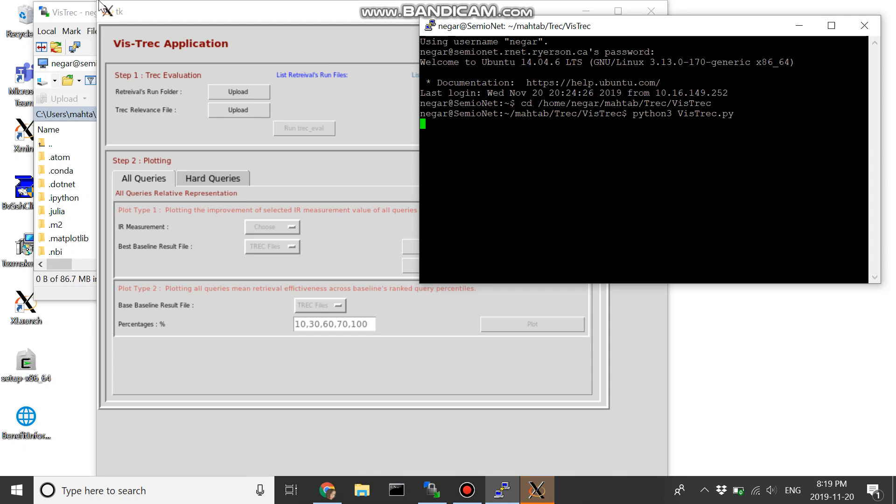
pyautogui.moveTo(106, 4); pyautogui.dragTo(142, 62)
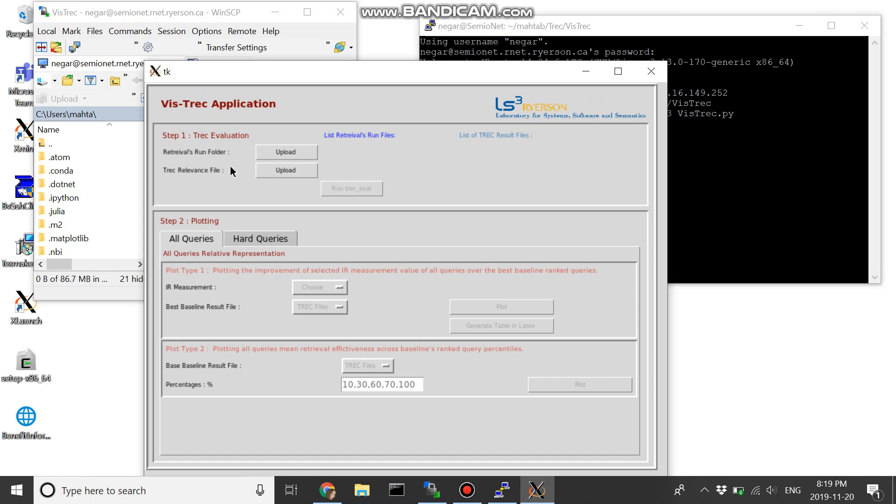
# Step: Load the Trec/source/runs directory as the retrieval's run folder
pyautogui.click(285, 152)
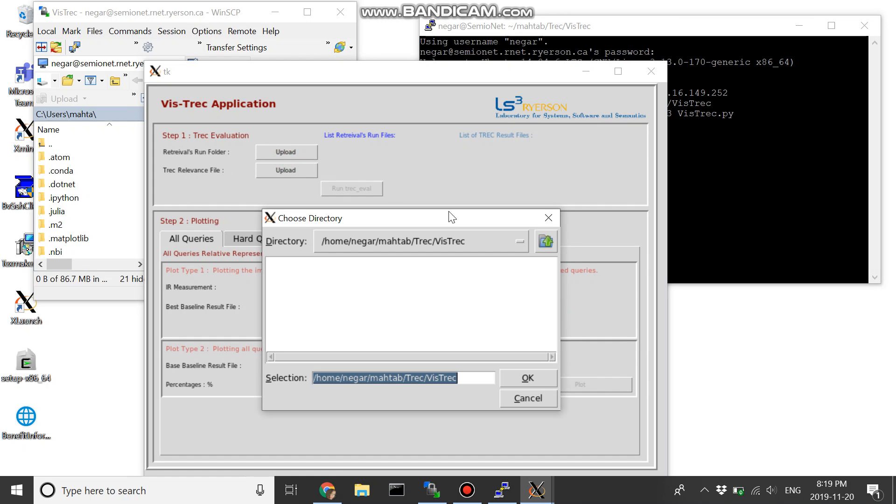
pyautogui.click(546, 241)
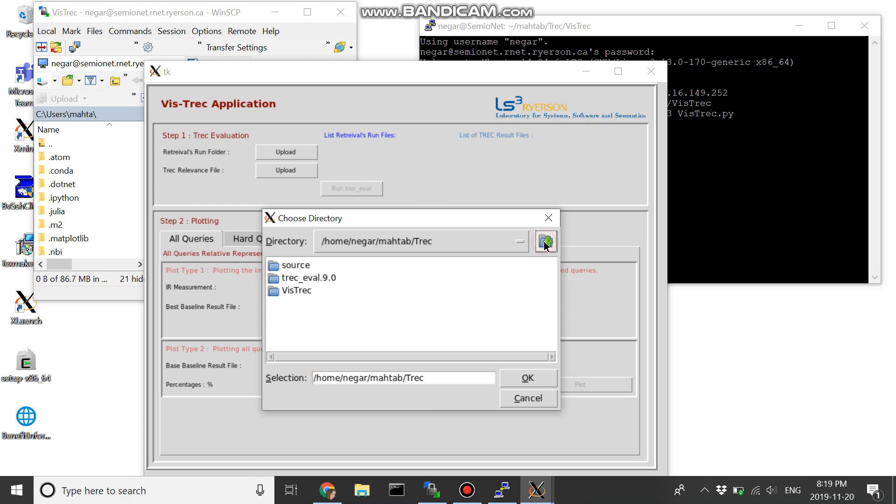
pyautogui.doubleClick(295, 265)
pyautogui.click(291, 278)
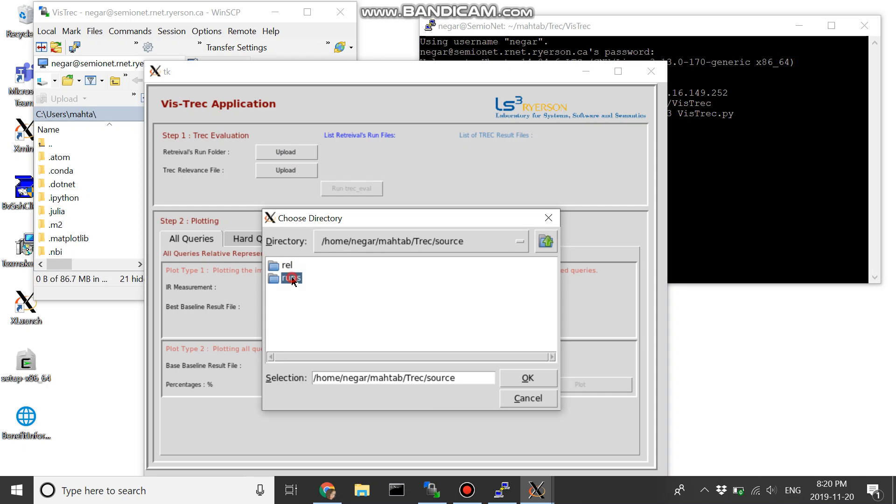
pyautogui.doubleClick(292, 279)
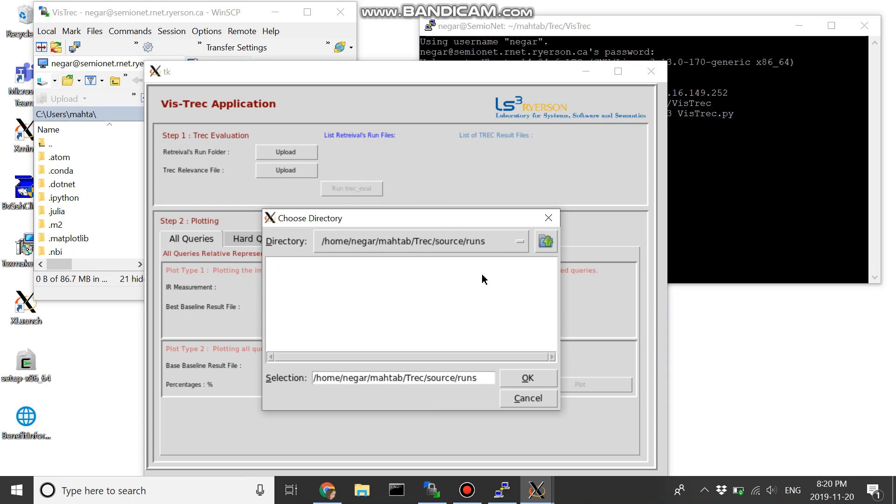
pyautogui.click(528, 379)
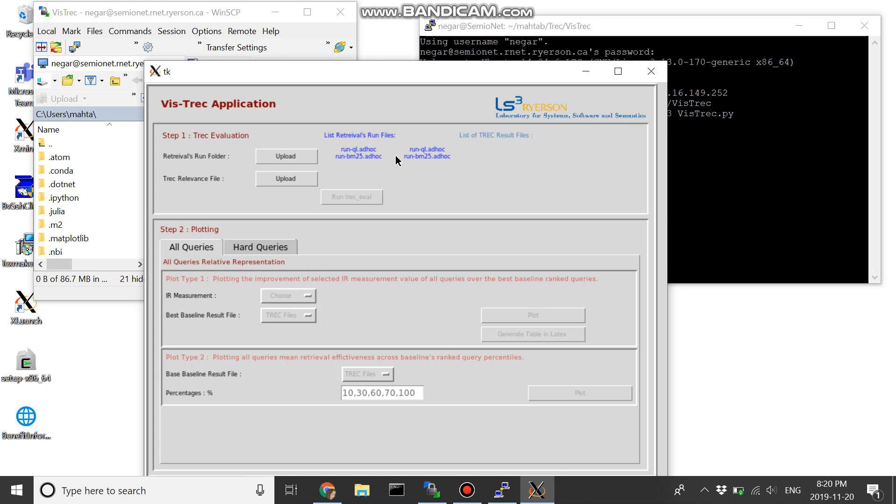
# Step: Load rel.adhoc from Trec/source/rel as the Trec relevance file and run trec_eval
pyautogui.click(309, 181)
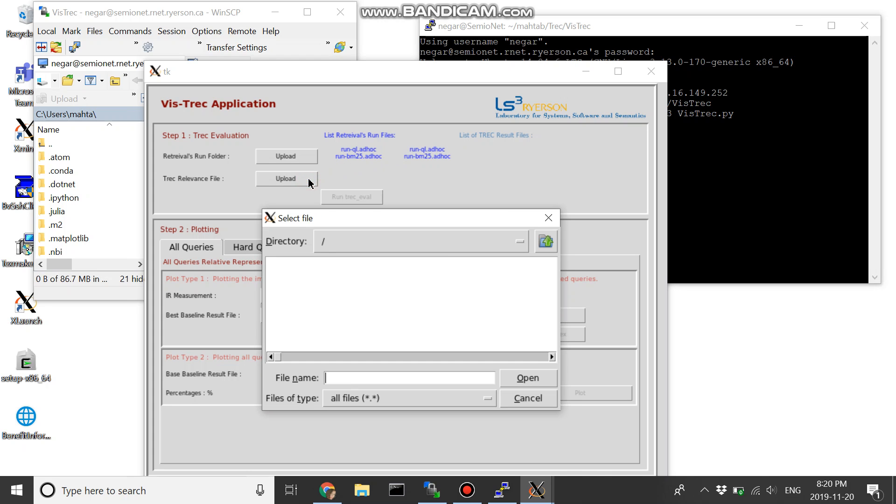
pyautogui.doubleClick(467, 290)
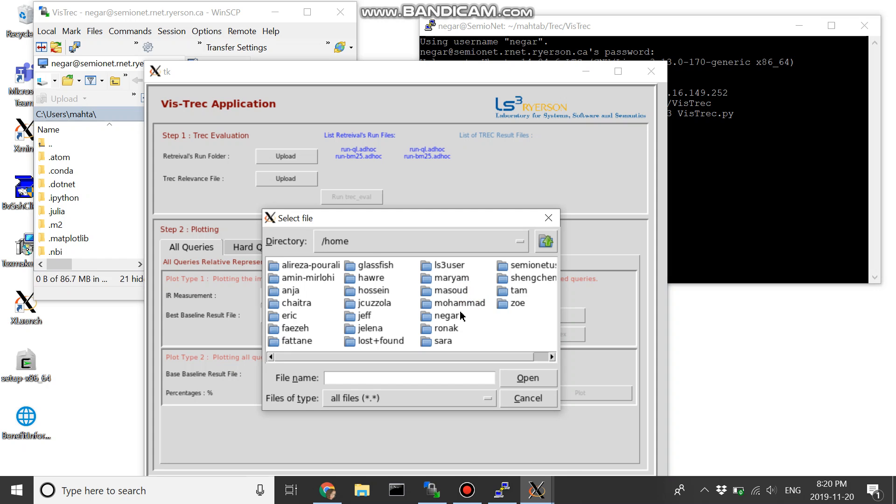
pyautogui.doubleClick(449, 317)
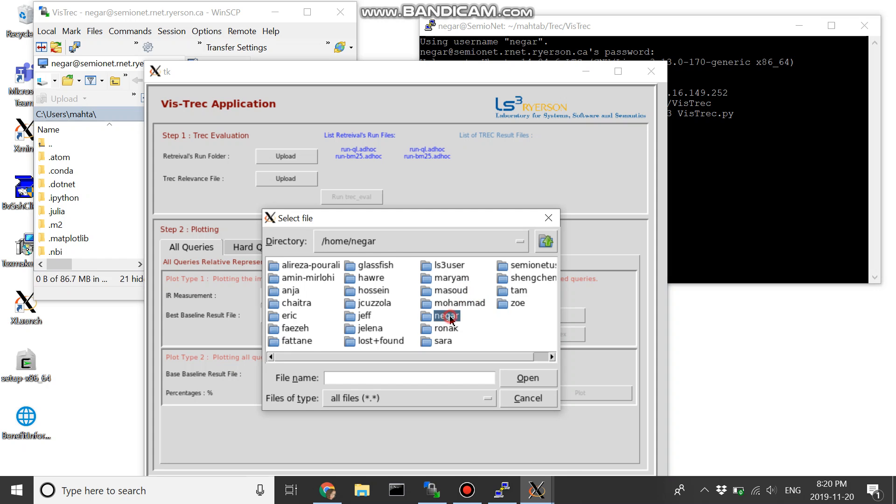
pyautogui.doubleClick(453, 317)
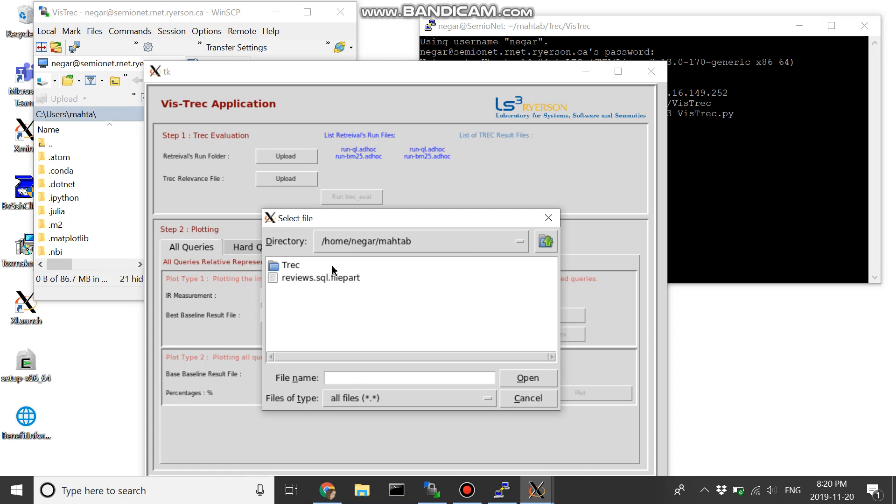
pyautogui.doubleClick(291, 266)
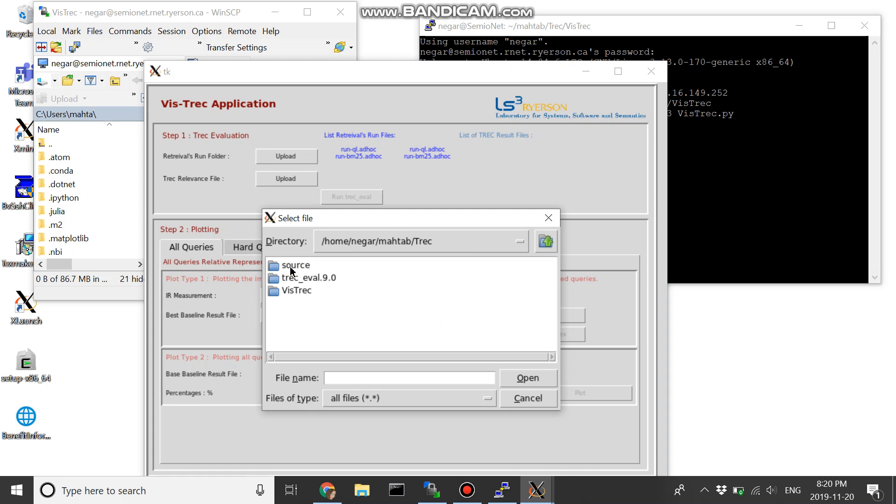
pyautogui.doubleClick(302, 269)
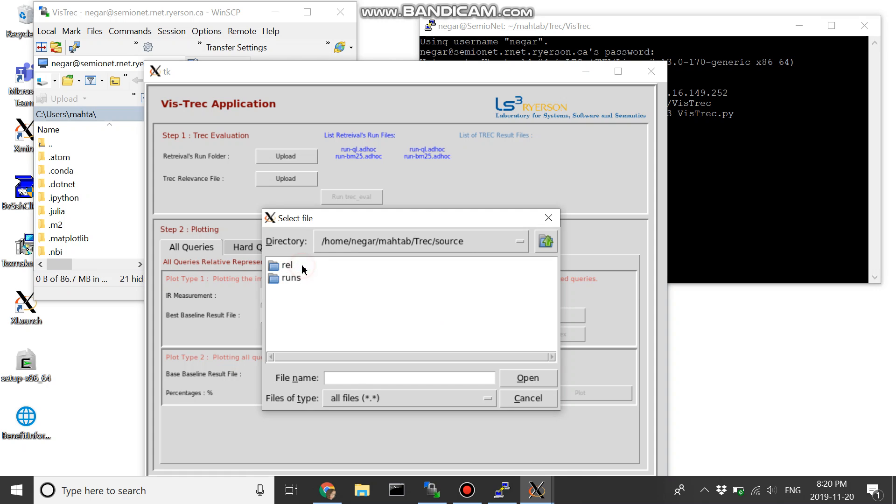
pyautogui.doubleClick(280, 269)
pyautogui.doubleClick(290, 265)
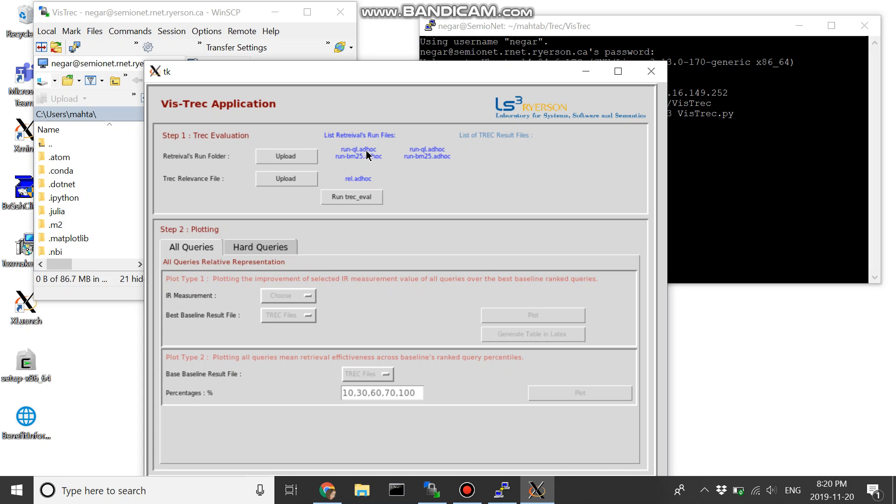
pyautogui.click(360, 201)
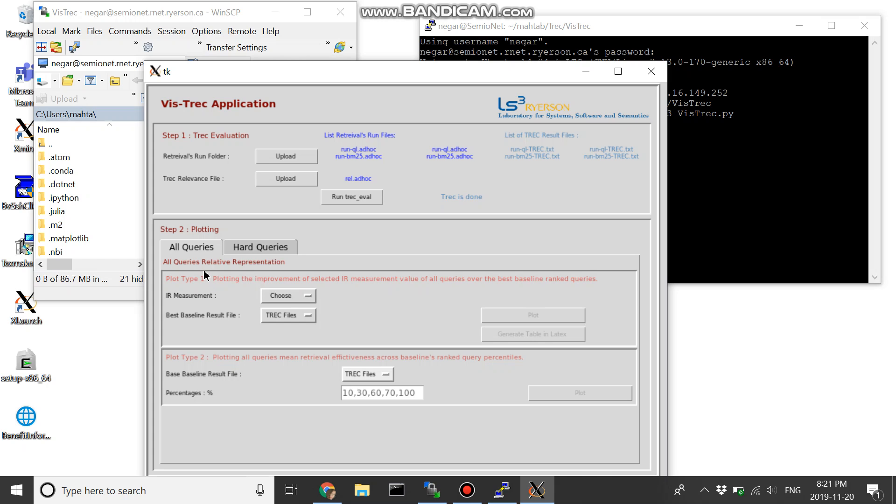
# Step: Generate the all-queries Plot Type 1 with map as IR measurement and run-bm25-TREC.txt as best baseline result file
pyautogui.click(311, 299)
pyautogui.click(306, 181)
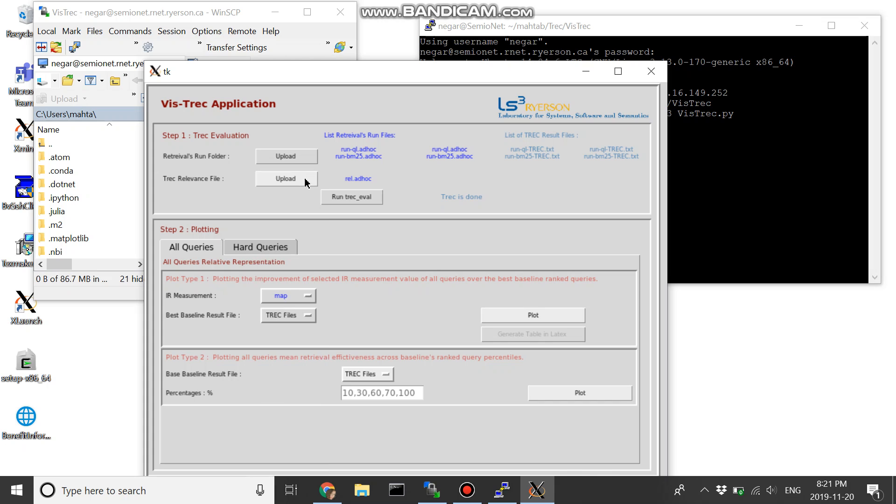
pyautogui.click(311, 319)
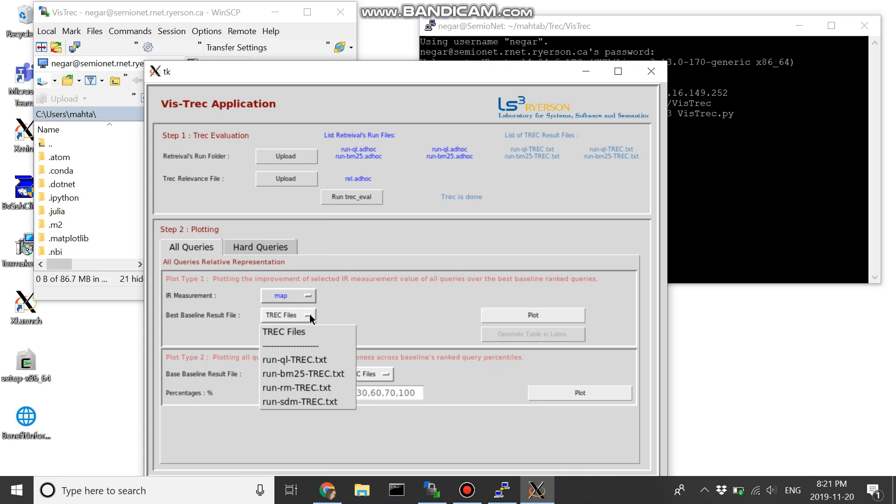
pyautogui.click(312, 376)
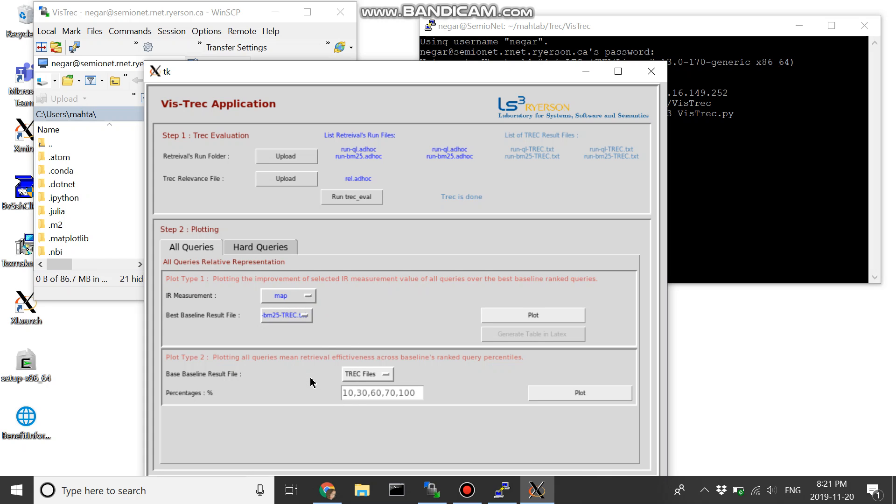
pyautogui.click(510, 321)
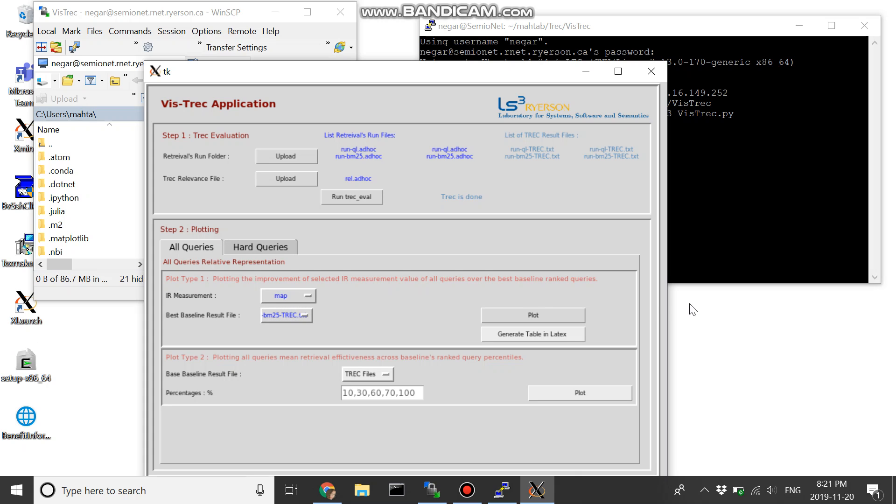
# Step: Bring the terminal forward and highlight the Plot Type 1 output lines with the generated PNG file names
pyautogui.click(707, 227)
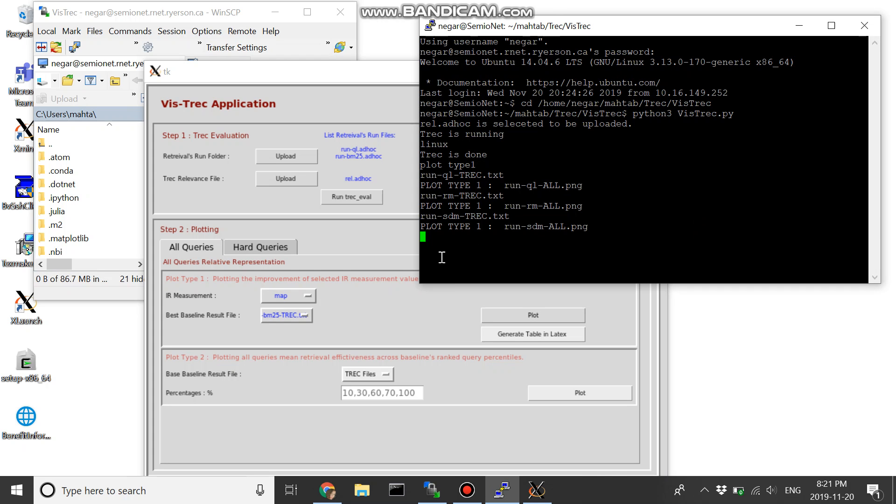
pyautogui.moveTo(602, 223); pyautogui.dragTo(420, 185)
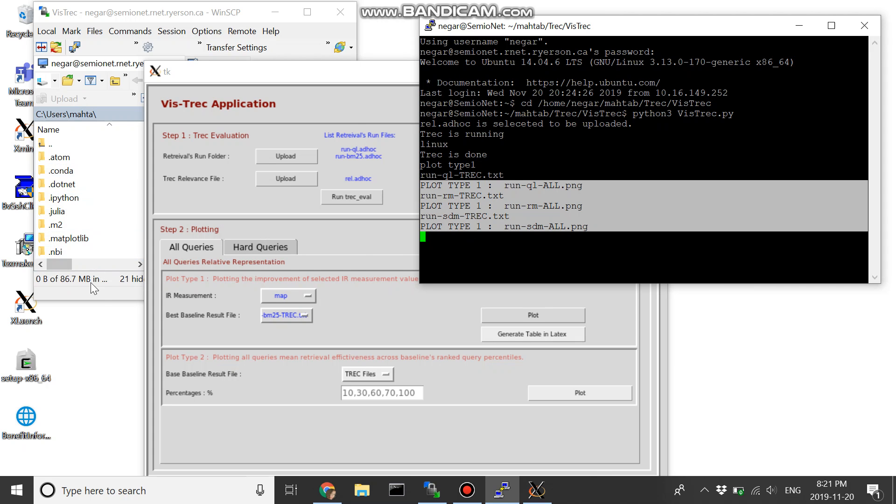
pyautogui.click(101, 294)
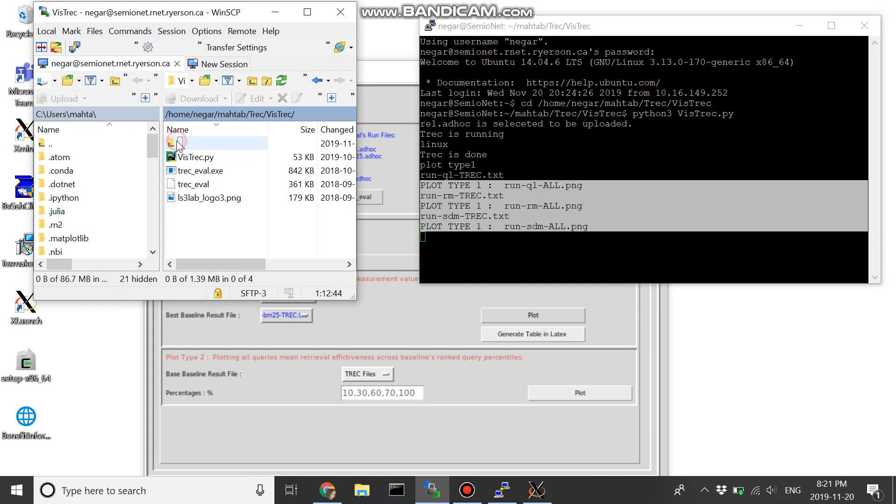
pyautogui.click(282, 81)
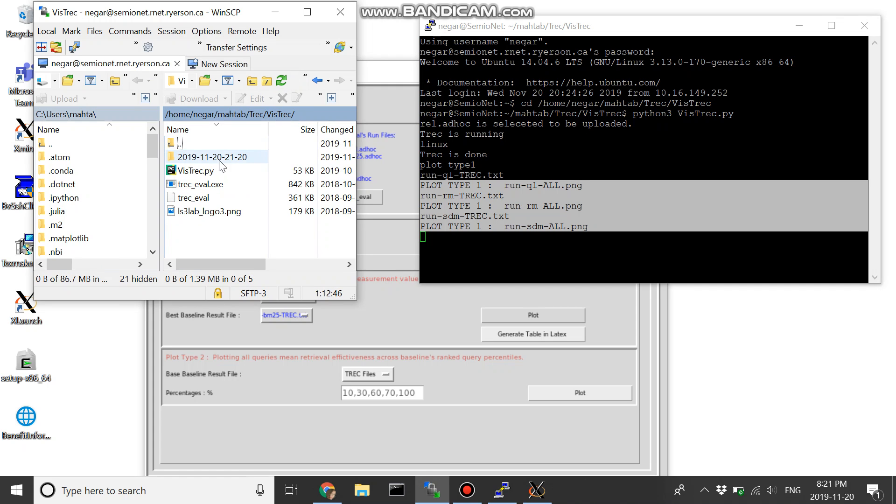
pyautogui.click(216, 158)
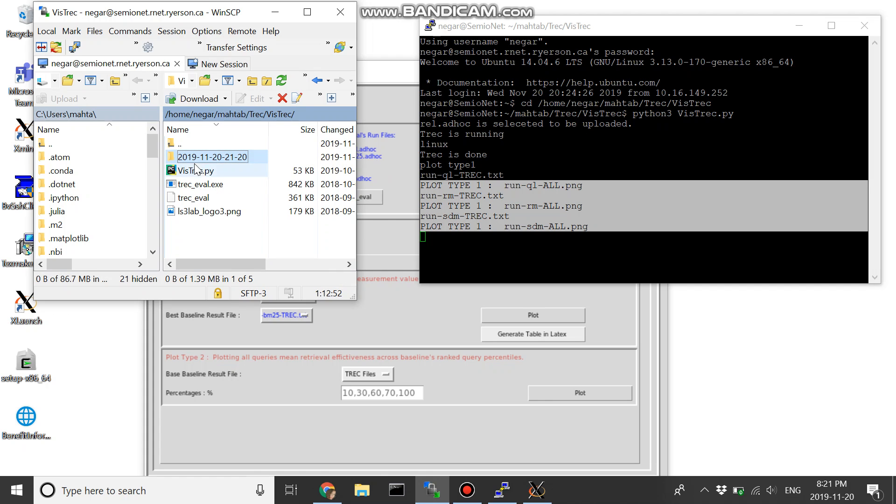
pyautogui.click(217, 158)
pyautogui.doubleClick(218, 158)
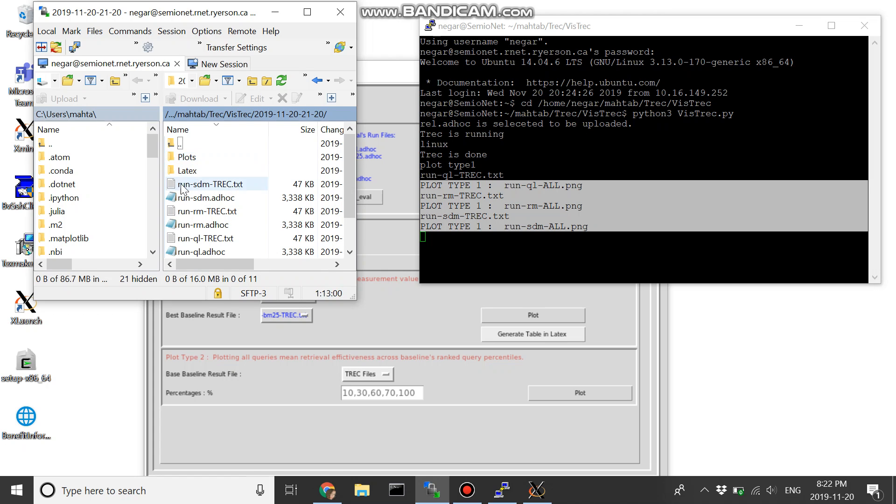
pyautogui.doubleClick(204, 163)
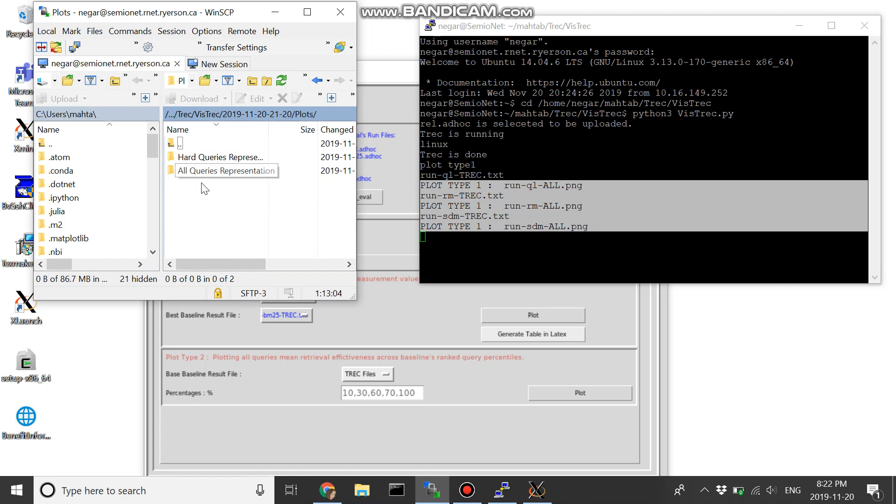
pyautogui.doubleClick(196, 171)
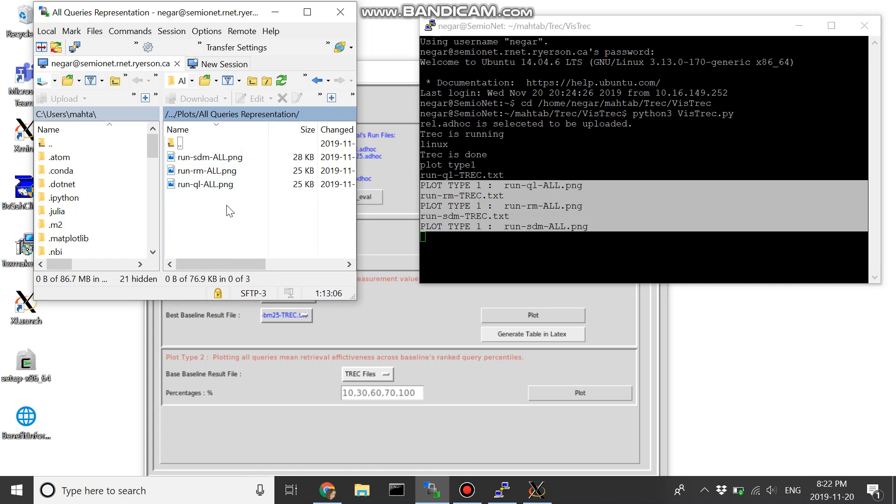
# Step: Download run-sdm-ALL.png, run-rm-ALL.png and run-ql-ALL.png to the desktop and move the WinSCP window clear of the desktop icons
pyautogui.moveTo(224, 209); pyautogui.dragTo(104, 337)
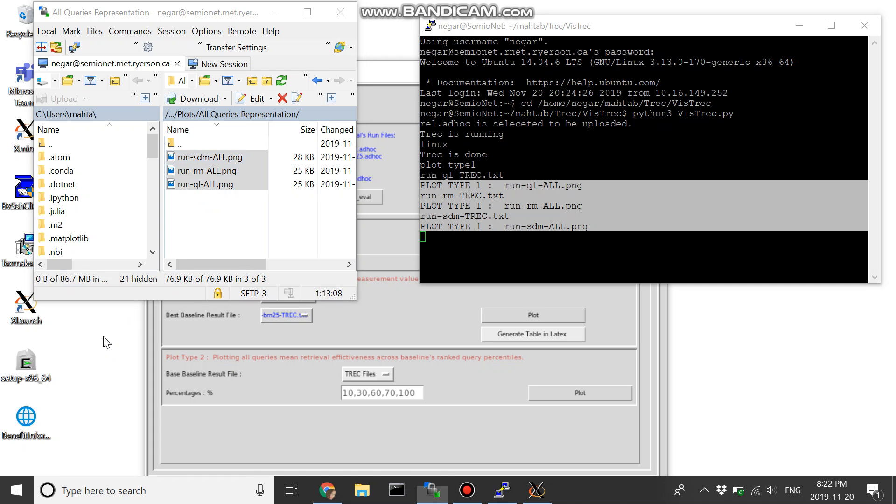
pyautogui.moveTo(231, 13); pyautogui.dragTo(409, 11)
# Step: Open run-sdm-ALL.png from the desktop, browse the Plot Type 1 images through run-ql-ALL.png and close the viewer
pyautogui.click(97, 319)
pyautogui.doubleClick(97, 319)
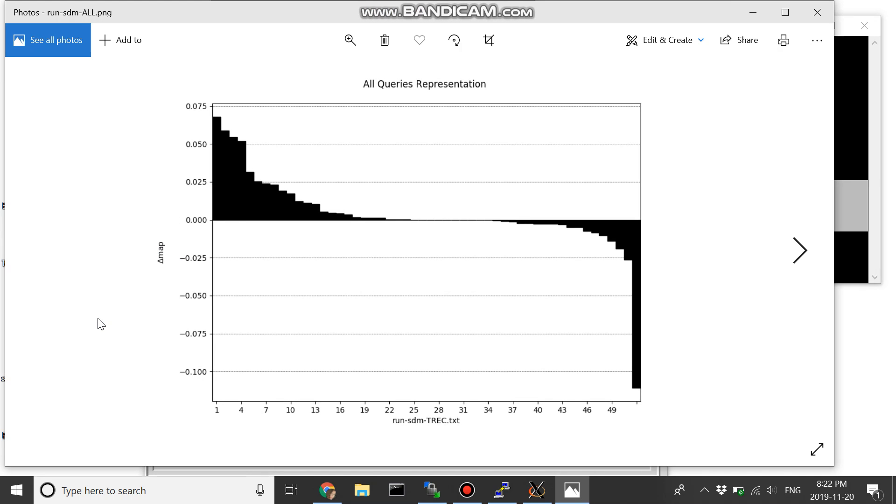
pyautogui.doubleClick(155, 275)
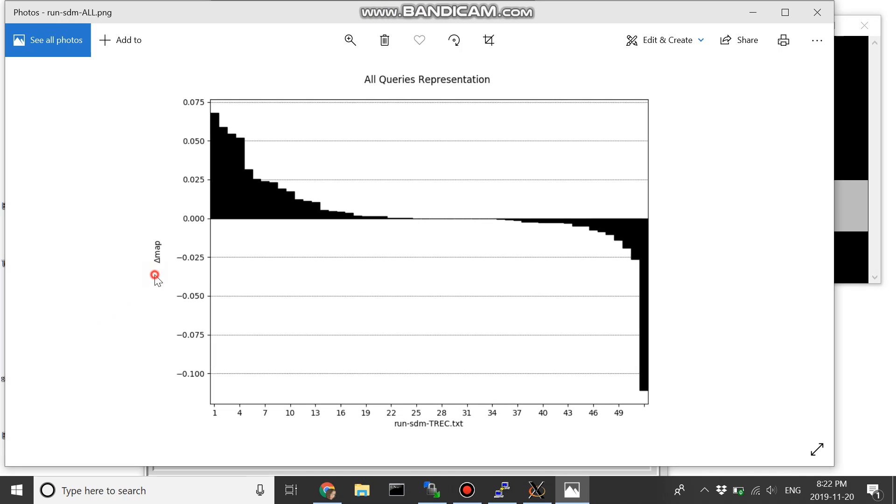
pyautogui.doubleClick(155, 276)
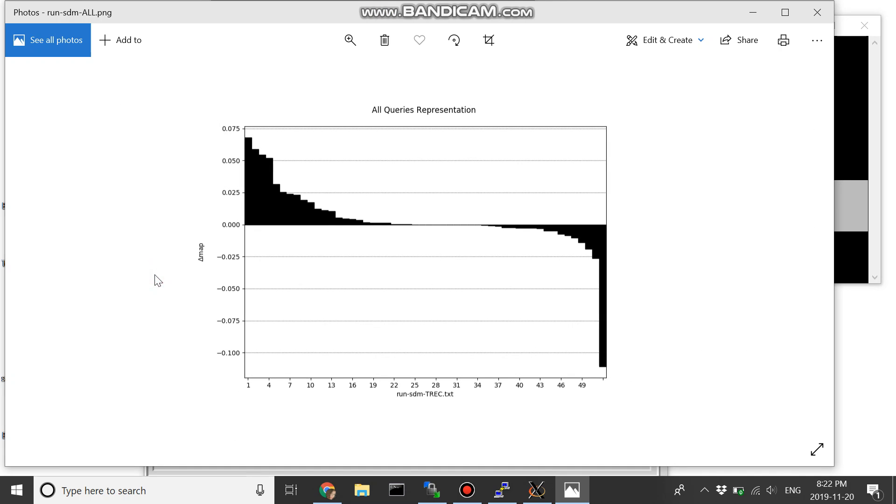
pyautogui.press('Right')
pyautogui.press('Right')
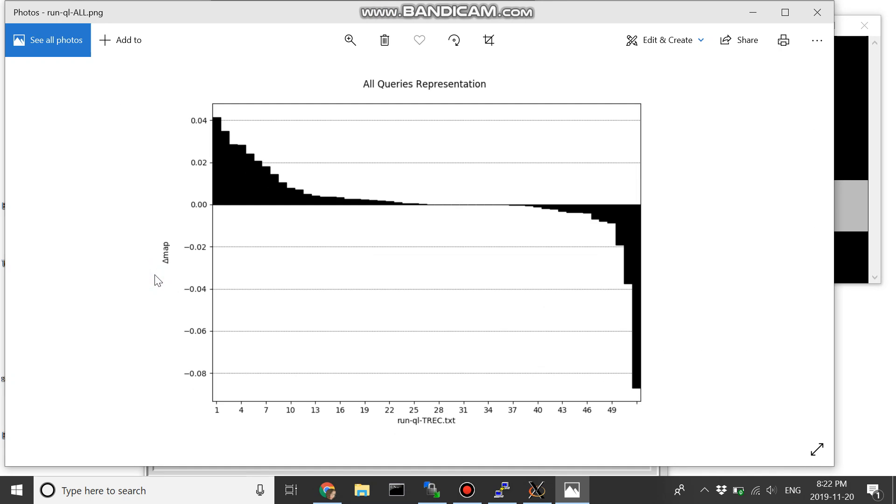
pyautogui.click(817, 12)
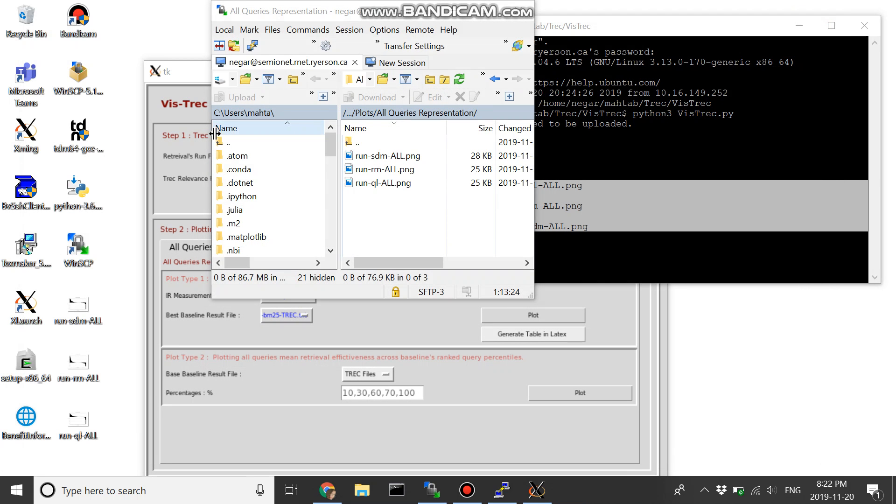
# Step: In Vis-Trec, generate the all-queries Plot Type 2 with run-rm-TREC.txt as base baseline result file and percentages 10,30,60,70,100
pyautogui.click(432, 321)
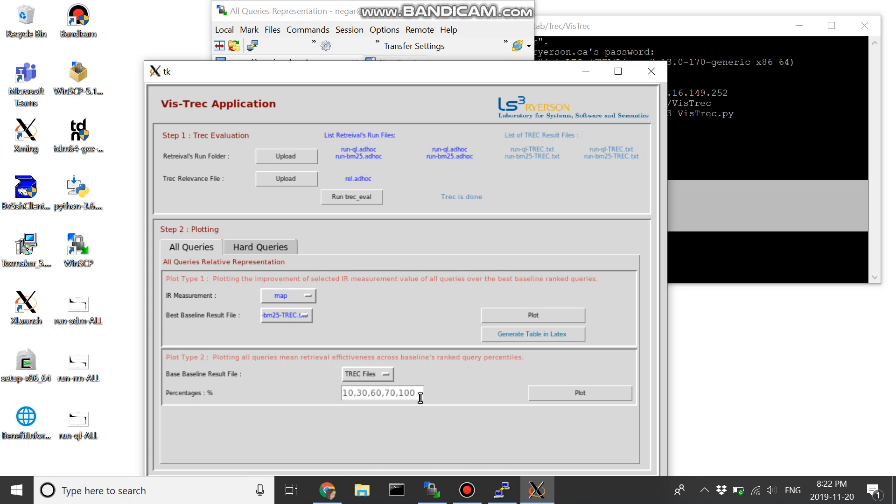
pyautogui.click(420, 398)
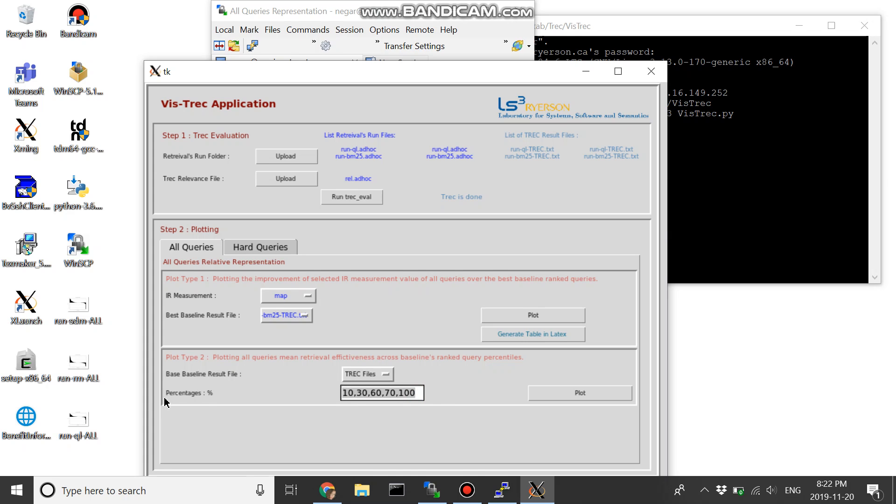
pyautogui.click(418, 424)
pyautogui.click(385, 378)
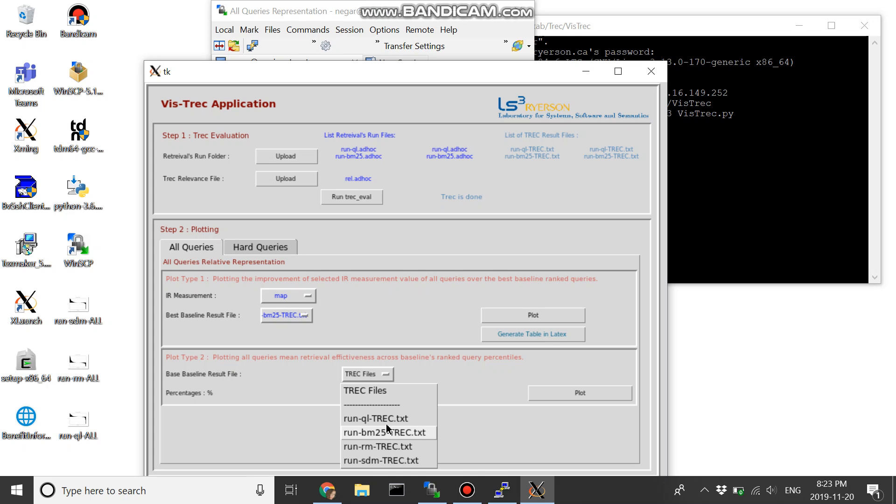
pyautogui.click(378, 454)
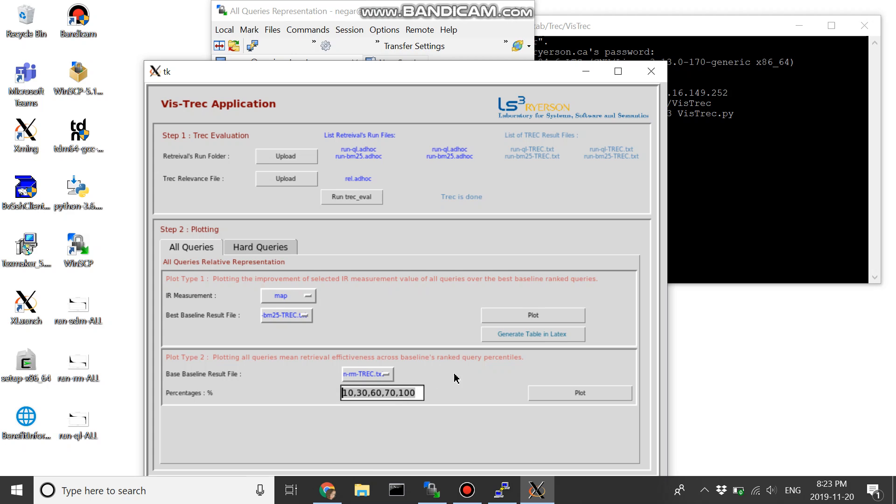
pyautogui.click(575, 399)
# Step: Bring the terminal forward and highlight the Plot Type 2 output line with the generated PNG file name
pyautogui.click(720, 128)
pyautogui.moveTo(579, 249); pyautogui.dragTo(414, 248)
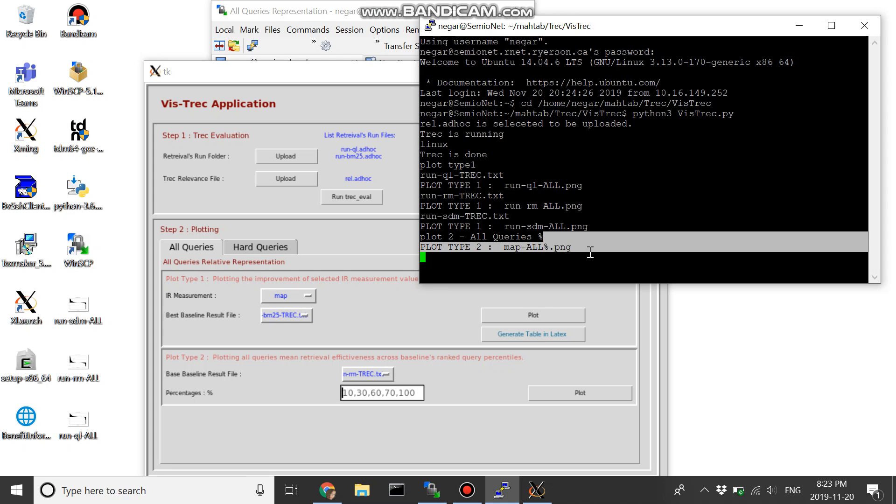
pyautogui.click(590, 252)
# Step: Switch to WinSCP, refresh the remote All Queries Representation folder and download map-ALL%.png to the desktop
pyautogui.click(304, 11)
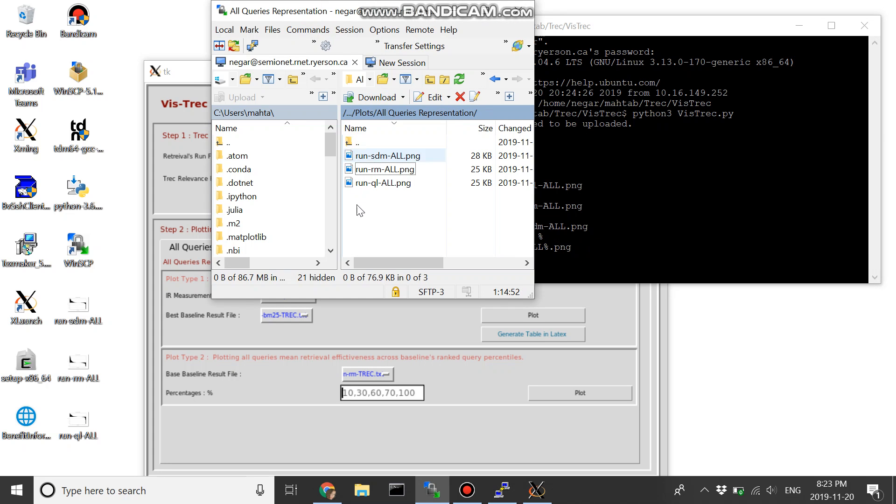
pyautogui.click(443, 116)
pyautogui.click(494, 33)
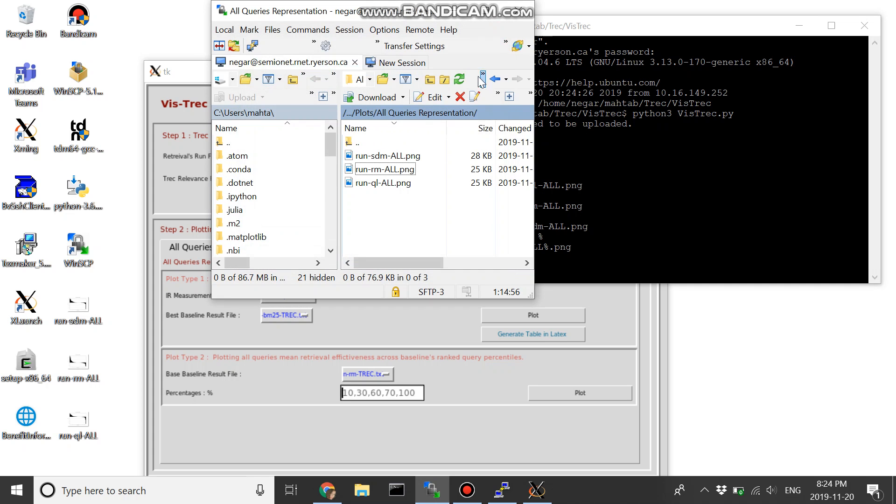
pyautogui.click(459, 79)
pyautogui.moveTo(390, 196); pyautogui.dragTo(125, 337)
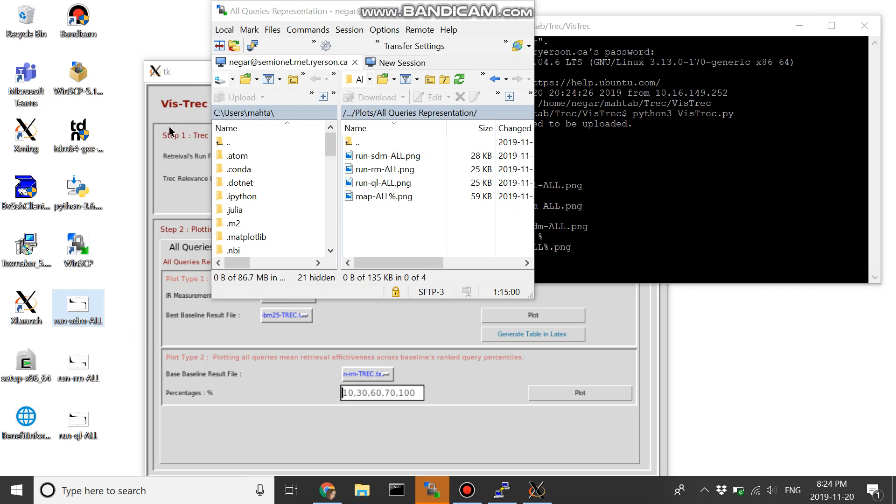
# Step: Open map-ALL%.png from the desktop, examine its percentile bars and run legend up close, and close the viewer
pyautogui.doubleClick(150, 31)
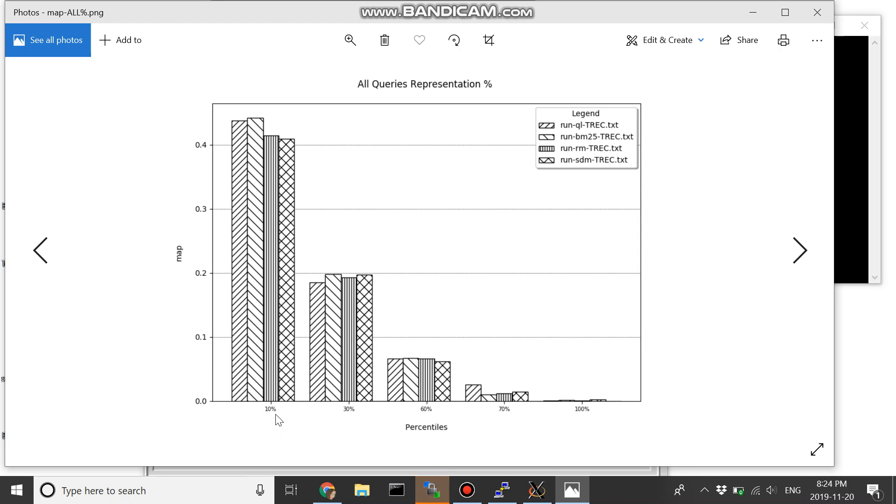
pyautogui.doubleClick(277, 413)
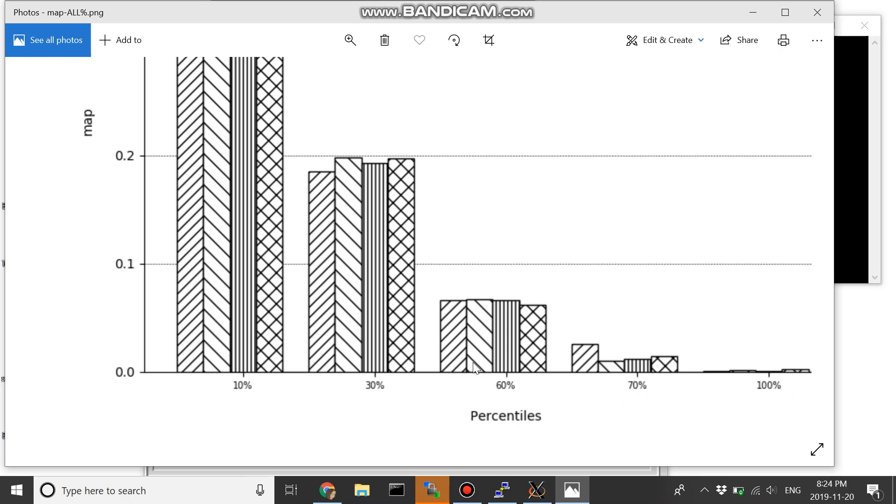
pyautogui.doubleClick(103, 154)
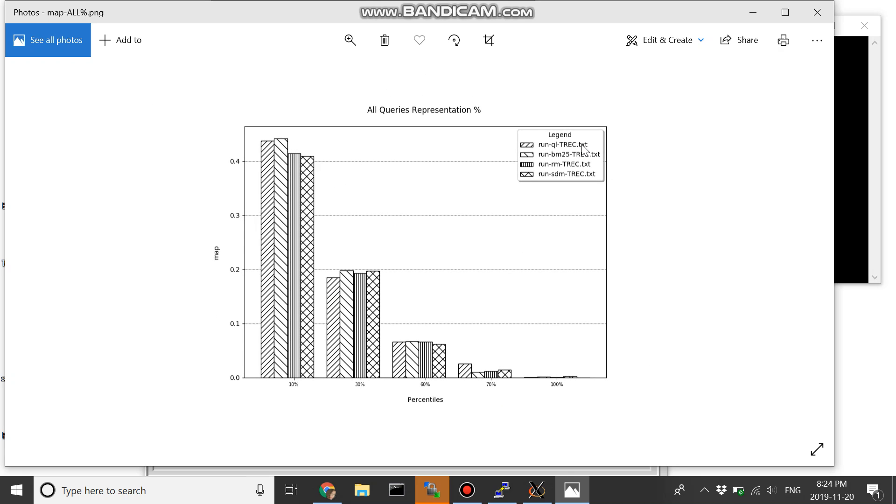
pyautogui.scroll(5, 580, 144)
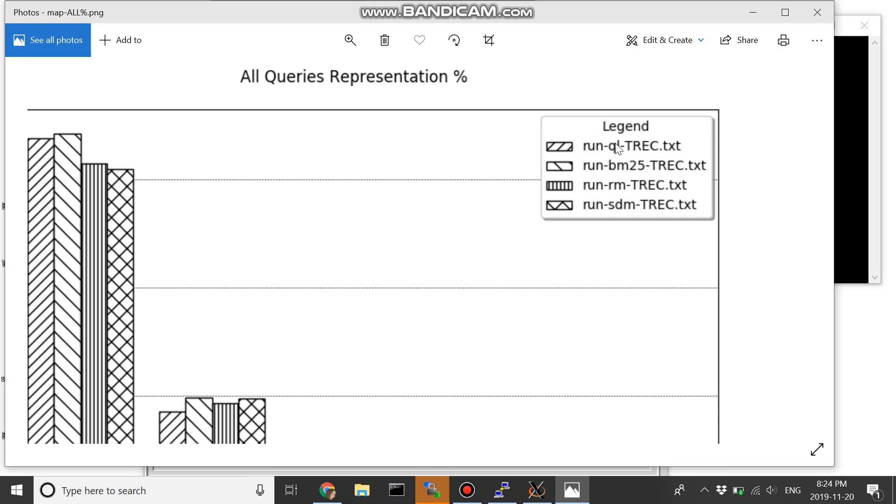
pyautogui.doubleClick(594, 293)
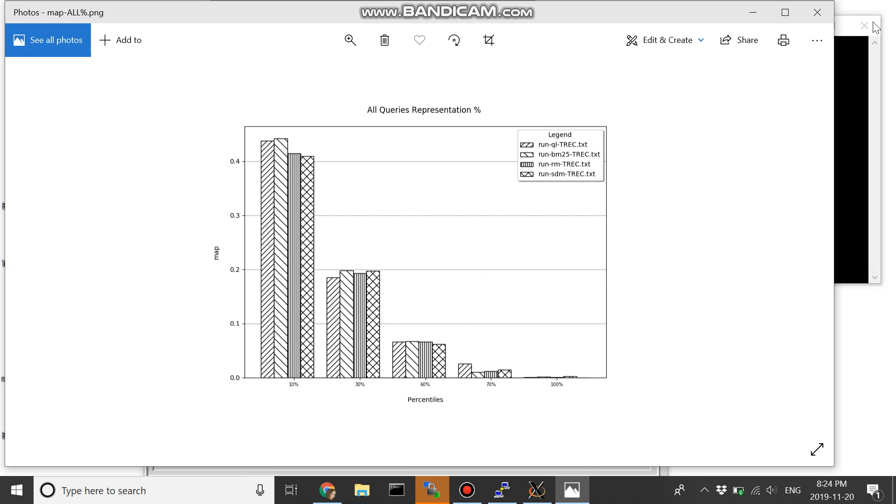
pyautogui.click(817, 13)
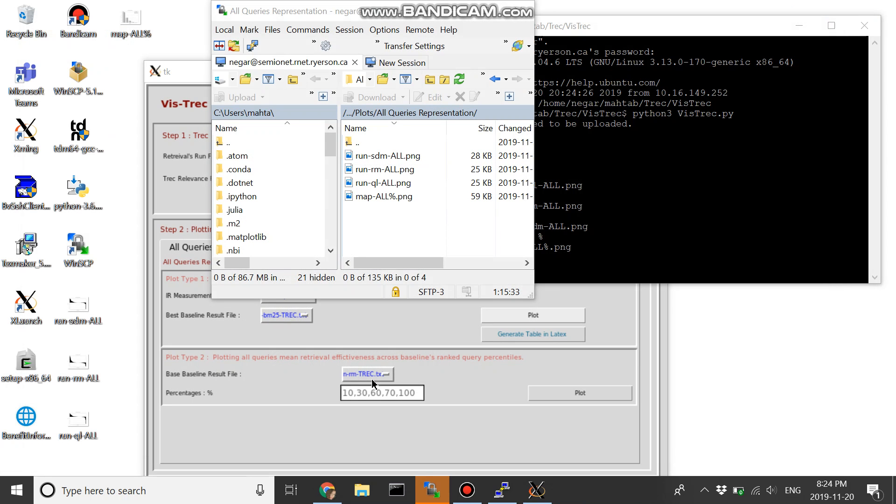
# Step: Return to the Vis-Trec window and open the Hard Queries plotting settings
pyautogui.click(429, 353)
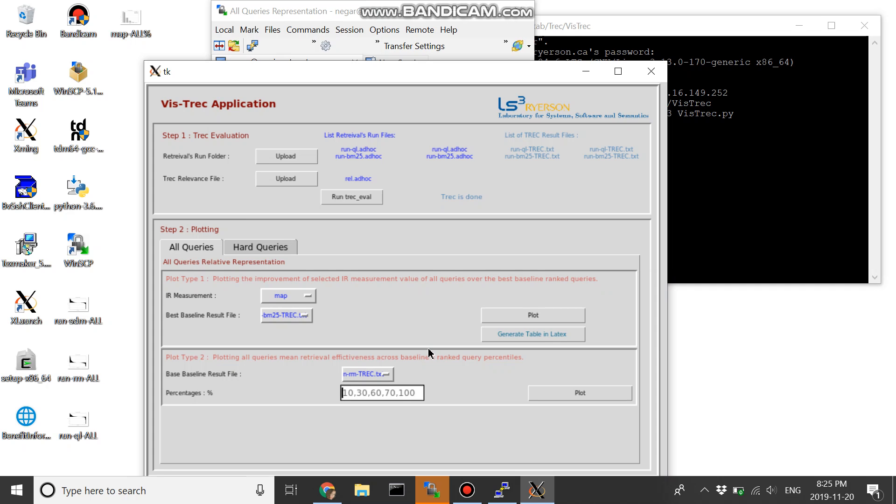
pyautogui.click(280, 247)
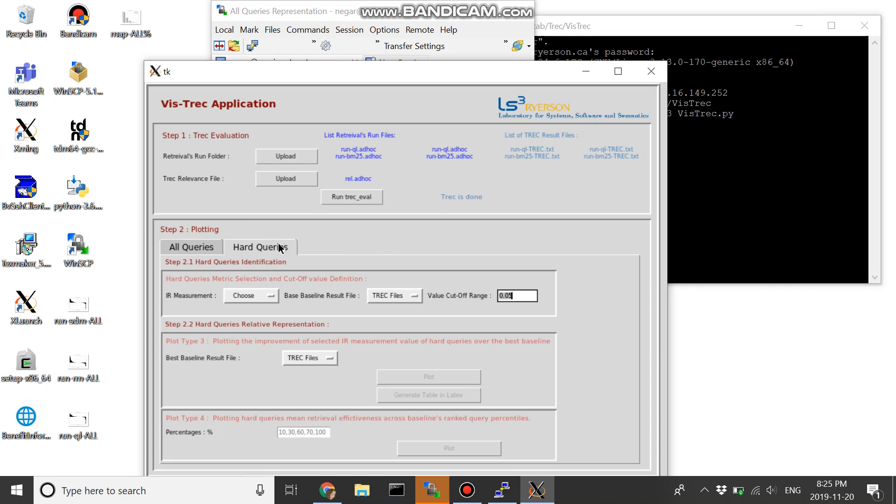